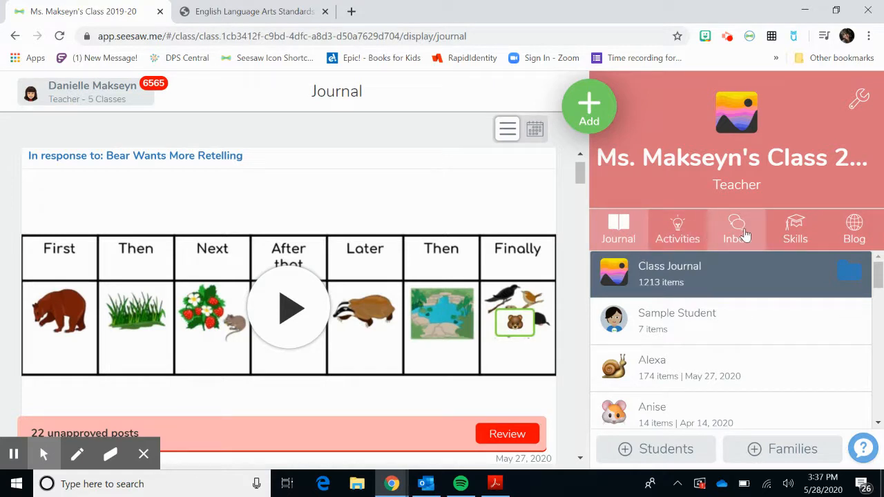
Start a new class skill named Retelling with the quick code RL.1.2.
left_click(799, 240)
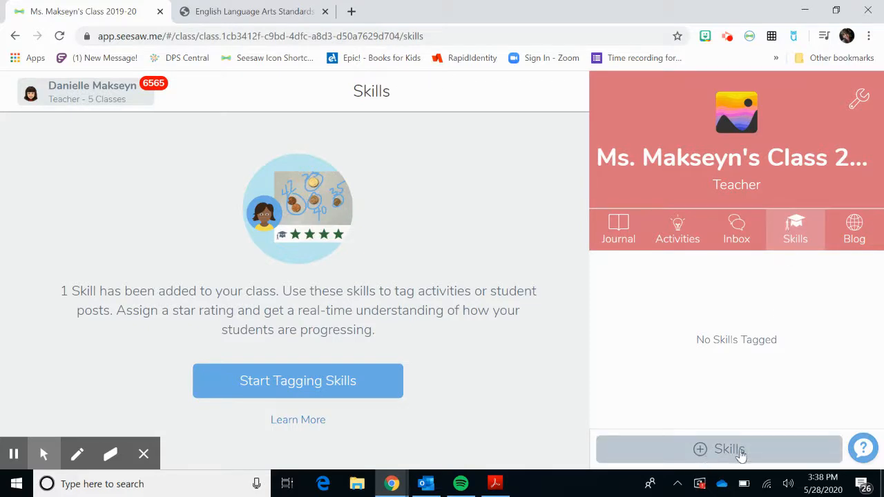
left_click(695, 449)
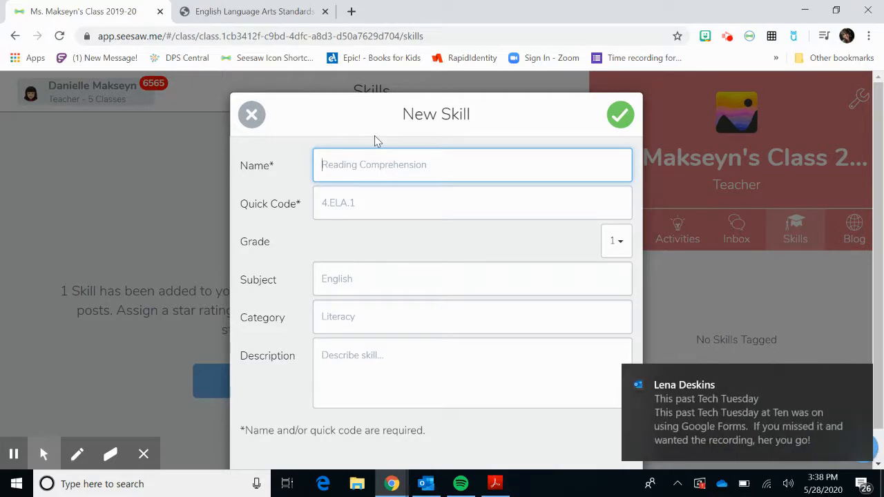
type("Retelling")
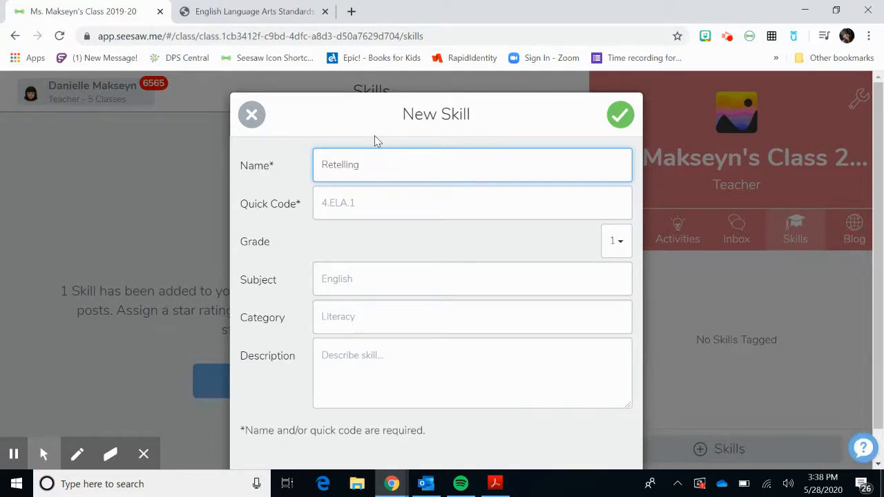
left_click(354, 214)
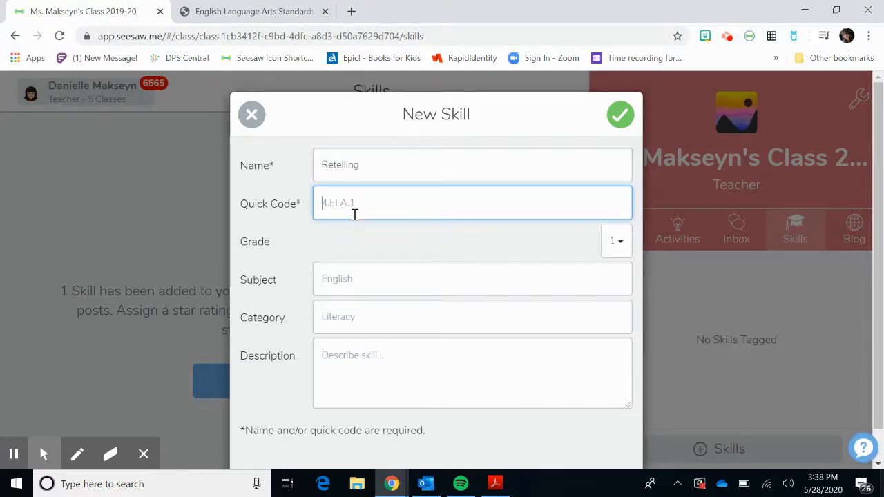
type("RL.1.2")
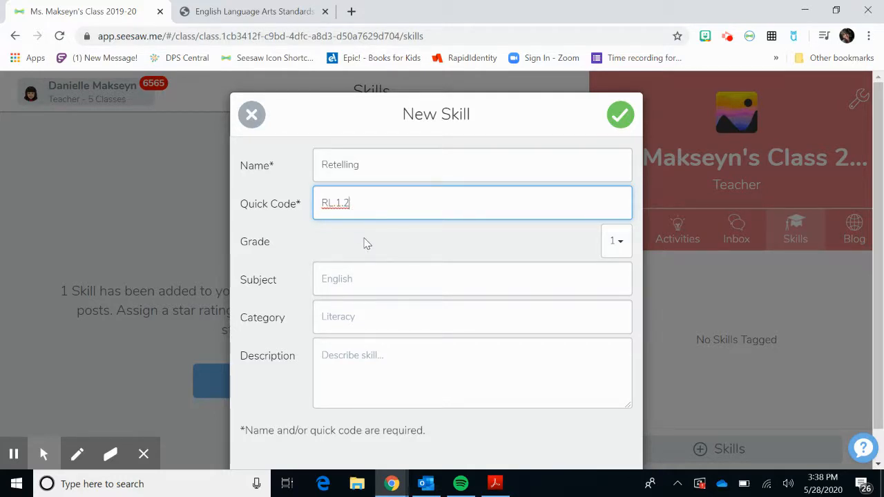
Set the new skill's category to Literacy.
left_click(363, 288)
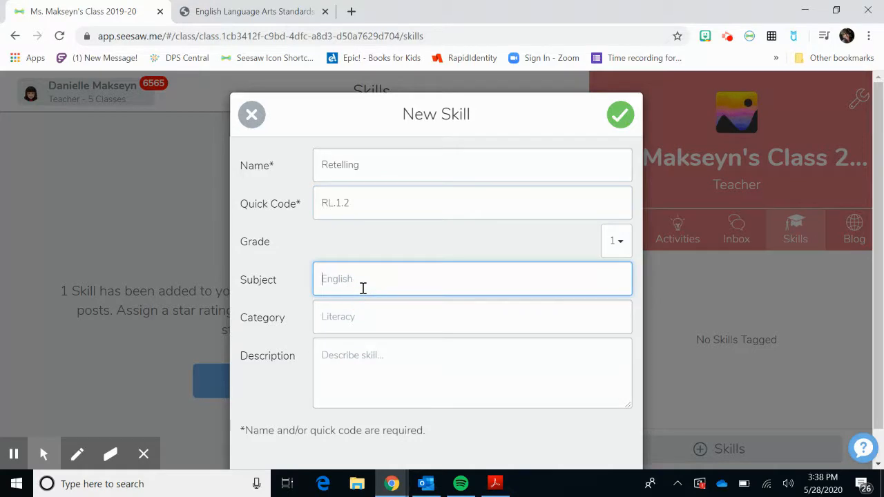
left_click(375, 313)
type("Literacy")
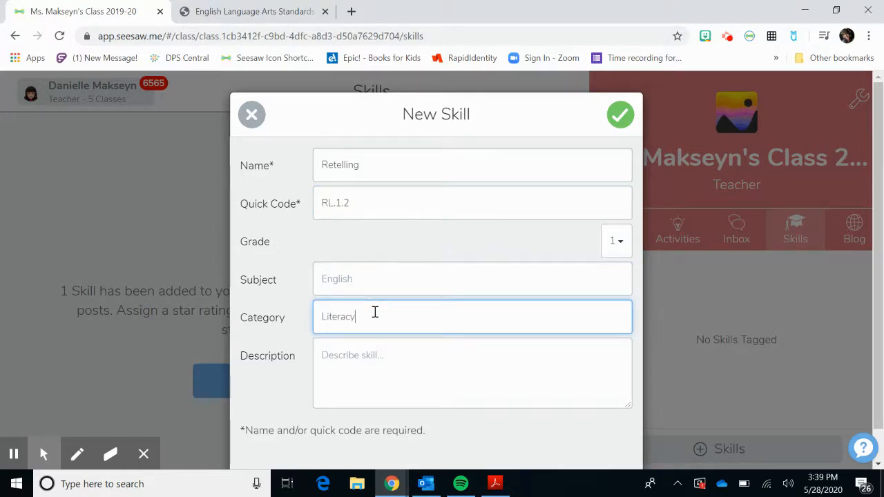
Copy the RL.1.2 standard's text from the English Language Arts Standards page into the skill's description and save the skill.
left_click(366, 370)
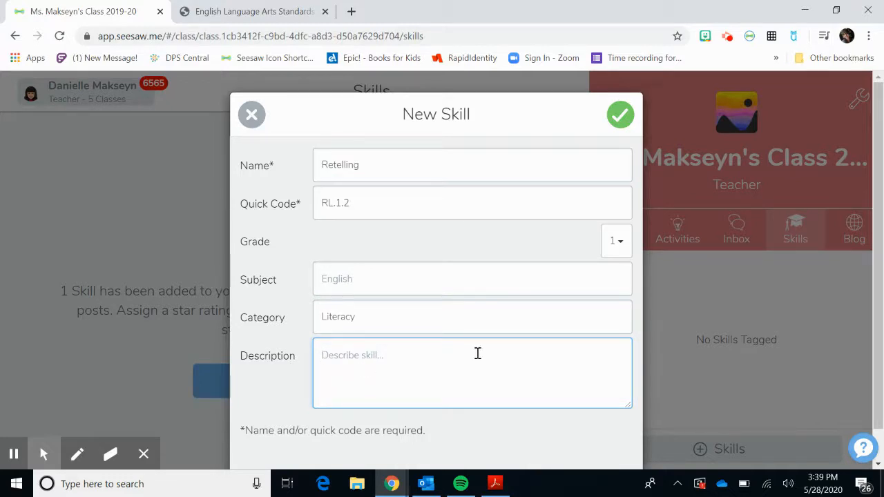
left_click(255, 8)
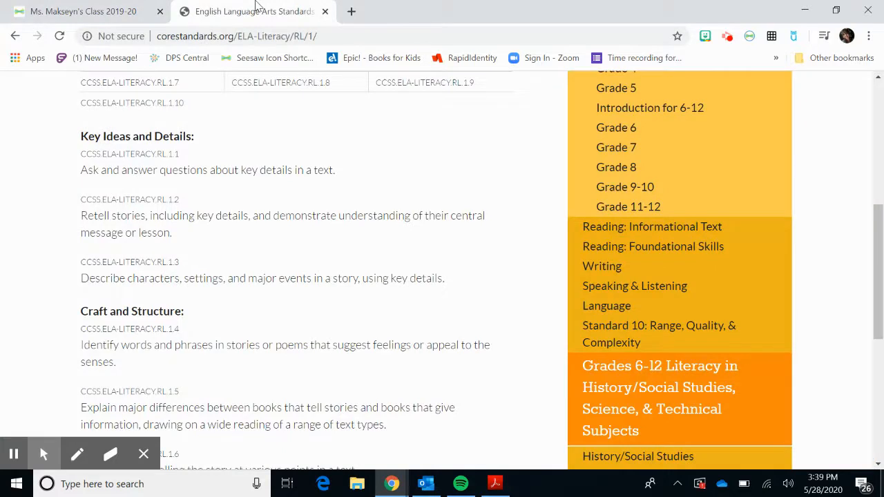
left_click_drag(172, 235, 83, 224)
key("ctrl+c")
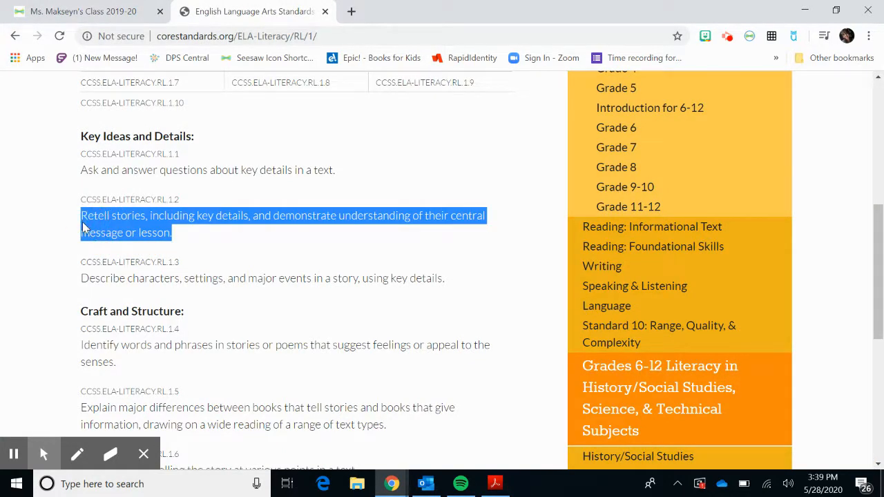
left_click(62, 11)
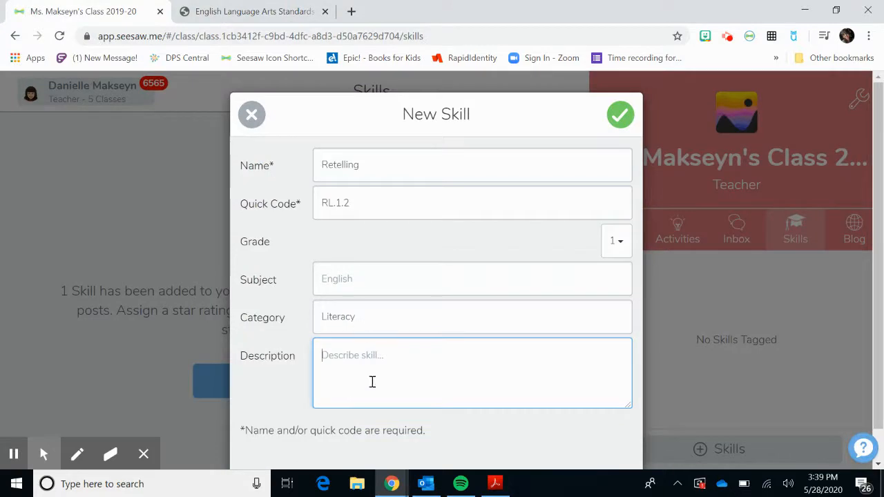
key("ctrl+v")
left_click(523, 377)
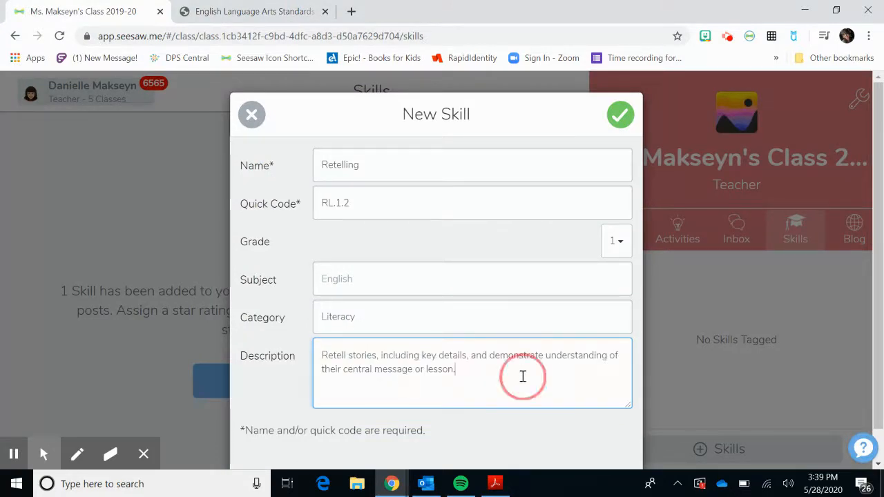
scroll(523, 431, "down", 1)
scroll(522, 433, "up", 1)
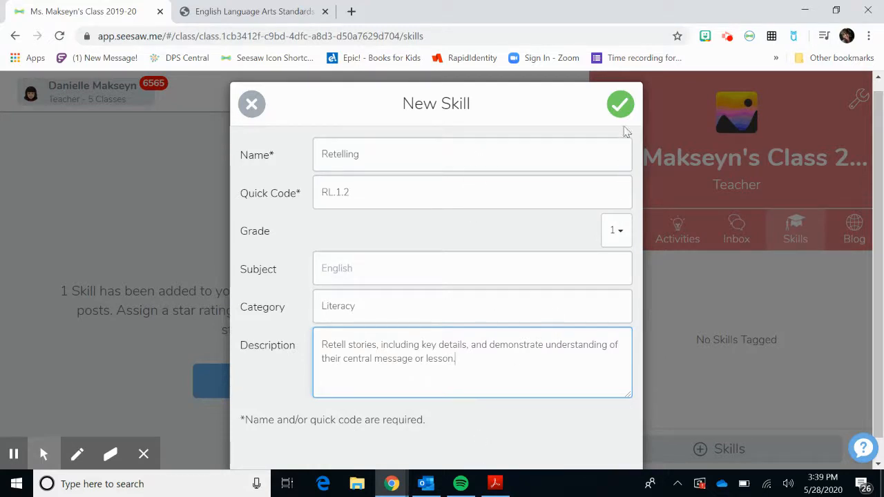
left_click(620, 107)
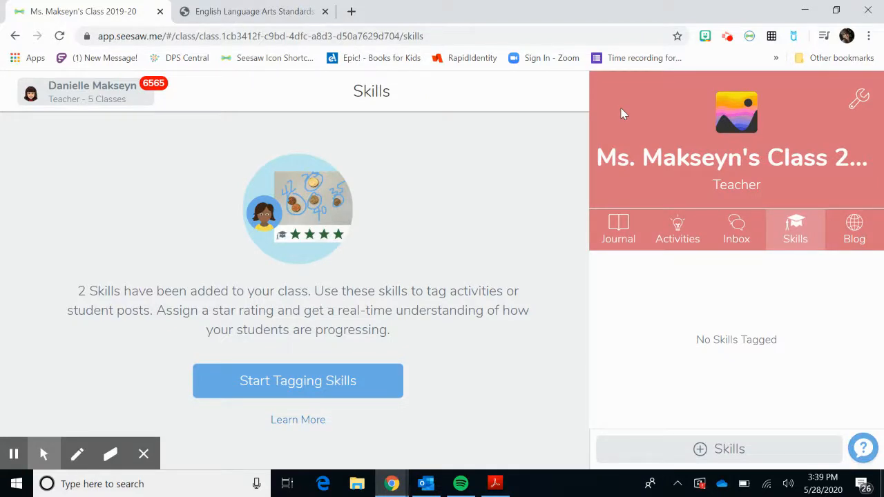
Tag the class journal's Bear Wants More Retelling post with the Retelling (RL.1.2) skill at a three-star rating.
left_click(624, 231)
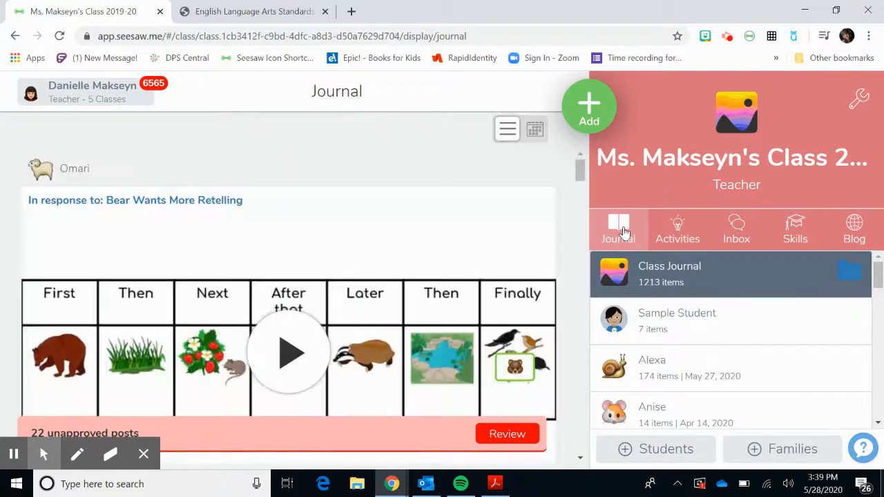
scroll(563, 301, "down", 1)
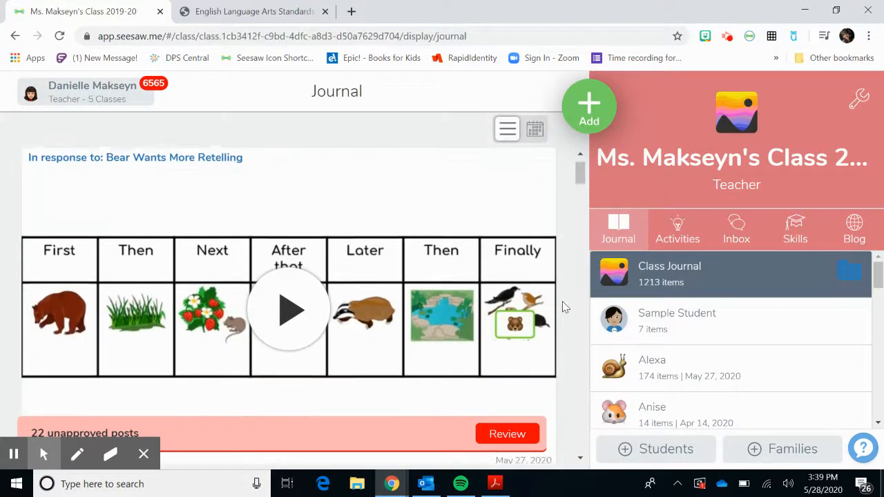
scroll(563, 301, "down", 1)
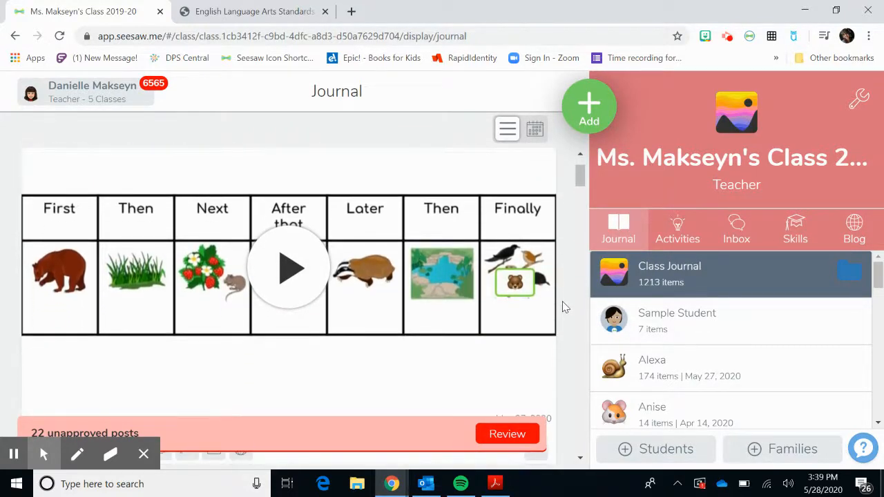
scroll(563, 301, "down", 1)
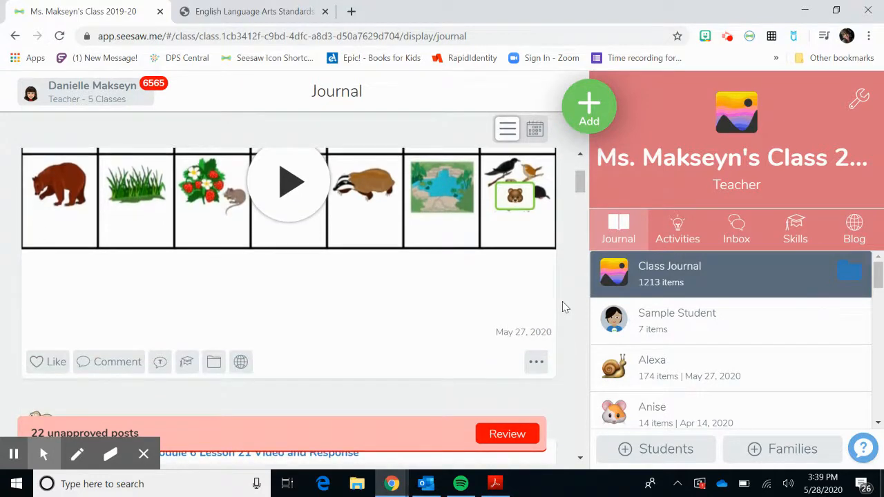
scroll(562, 301, "up", 1)
scroll(563, 302, "up", 1)
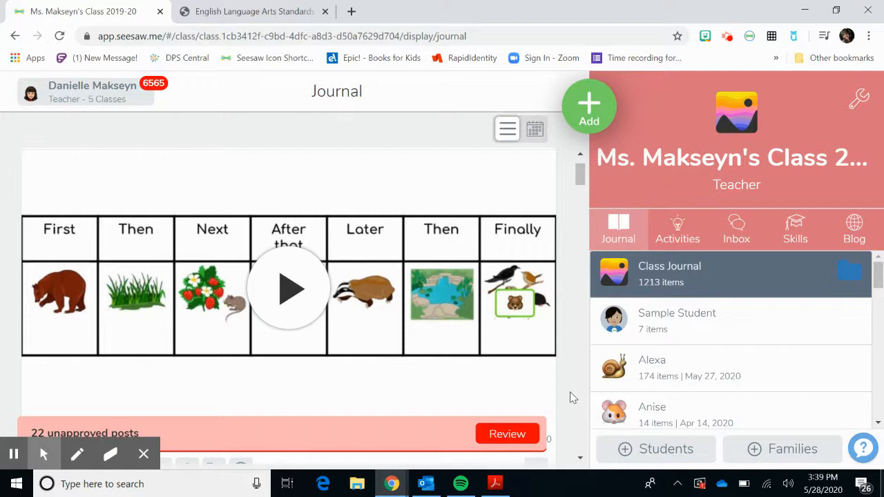
scroll(570, 392, "down", 2)
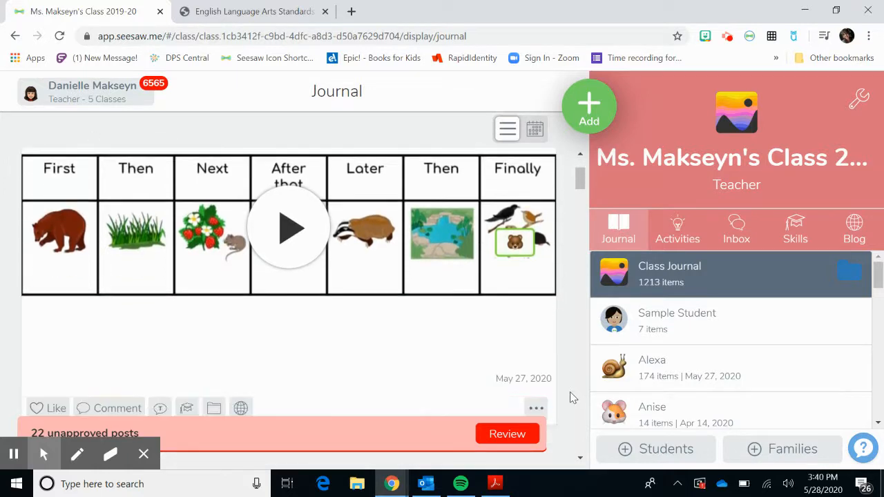
scroll(571, 398, "down", 1)
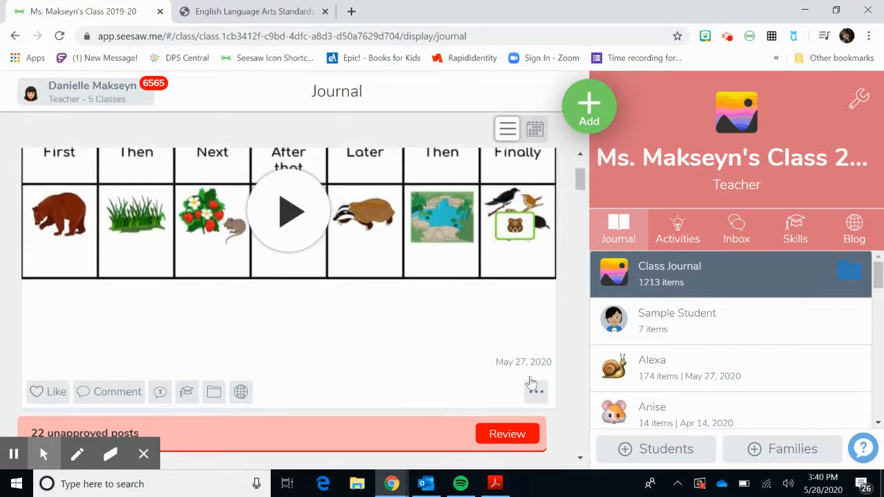
scroll(366, 333, "down", 1)
scroll(366, 333, "down", 1)
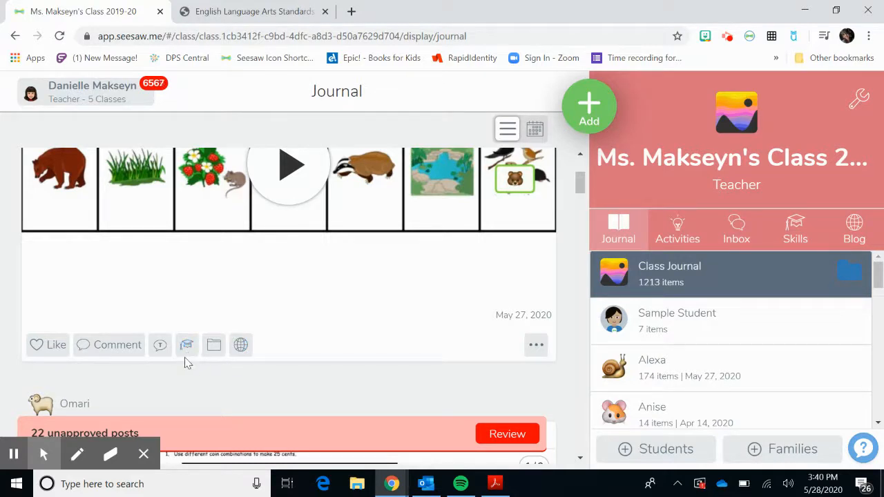
left_click(188, 346)
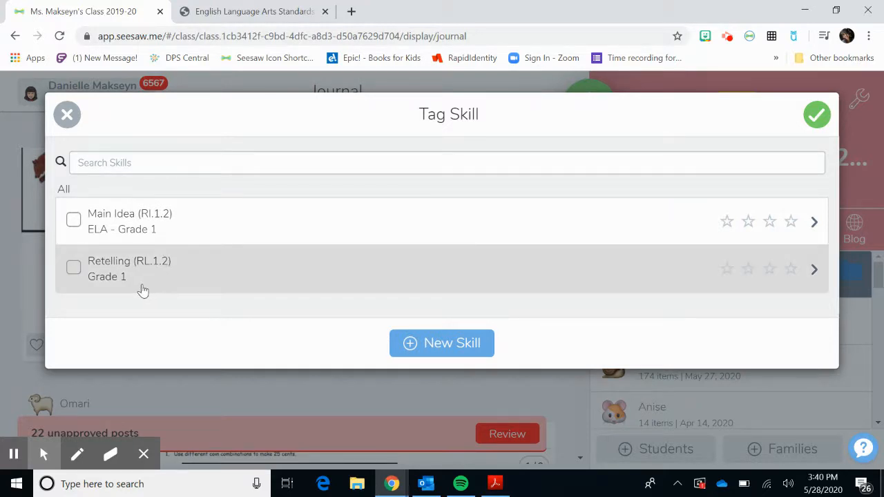
left_click(73, 269)
left_click(771, 273)
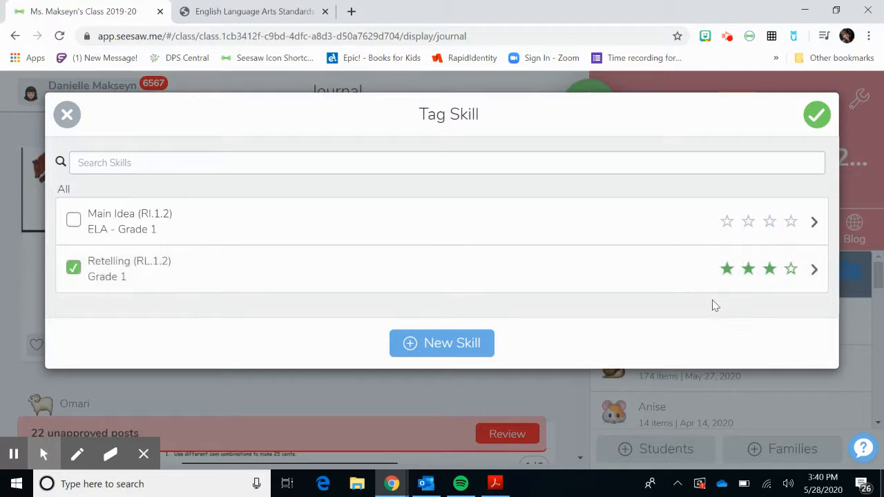
left_click(819, 116)
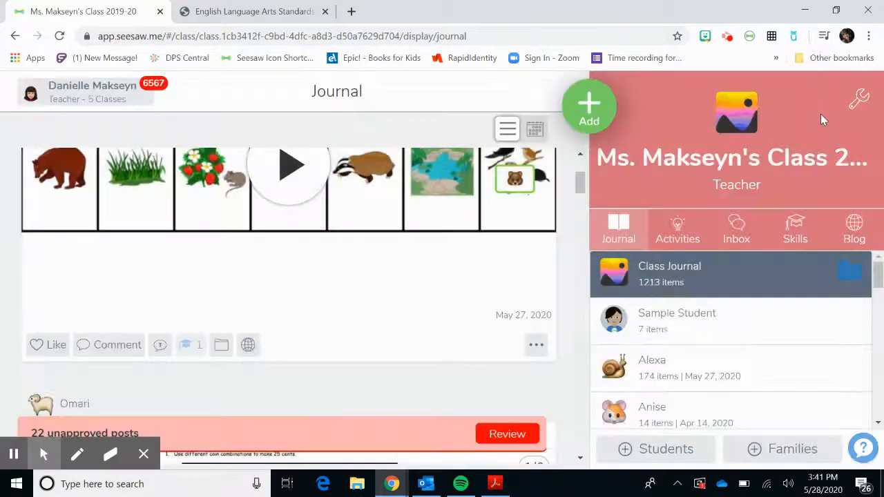
Open the rated student's Retelling entry from the class skills grid and review the post with its skill tag.
left_click(794, 237)
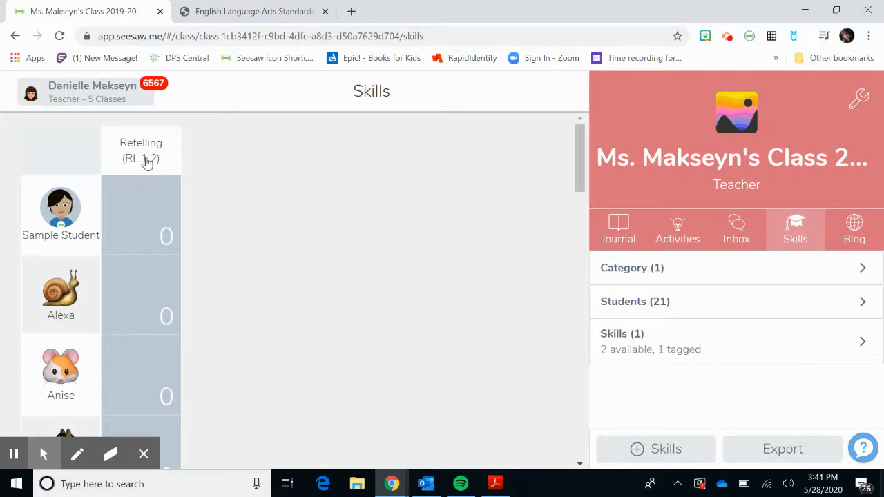
scroll(149, 338, "down", 1)
scroll(149, 338, "down", 15)
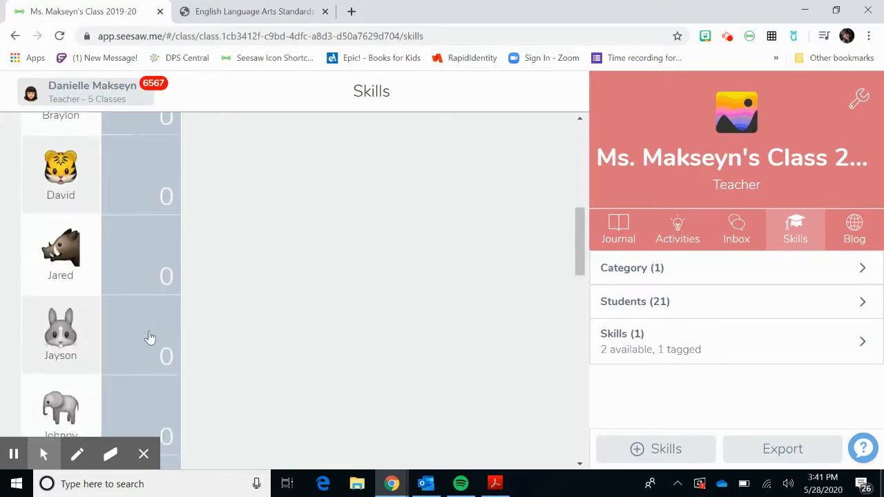
scroll(149, 338, "down", 5)
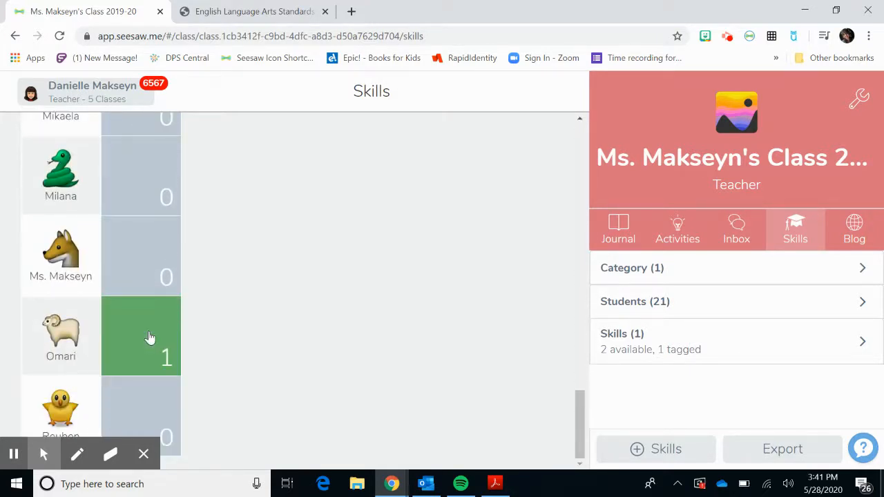
left_click(150, 337)
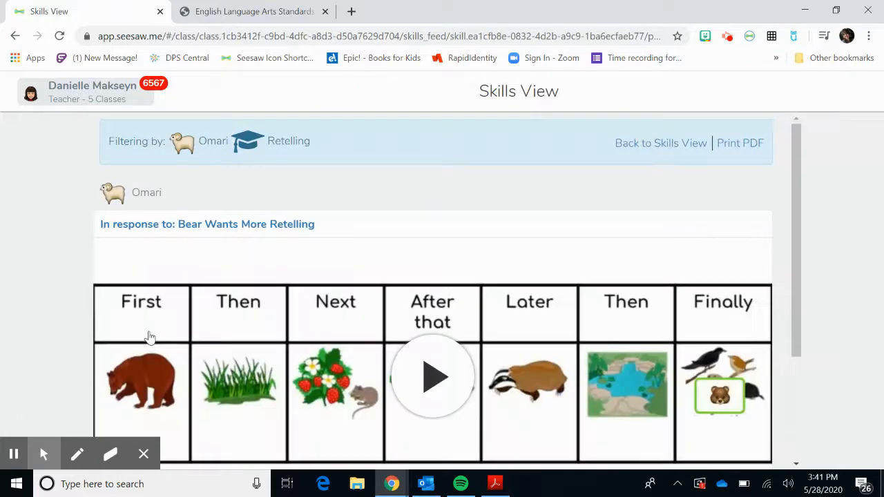
scroll(747, 237, "down", 2)
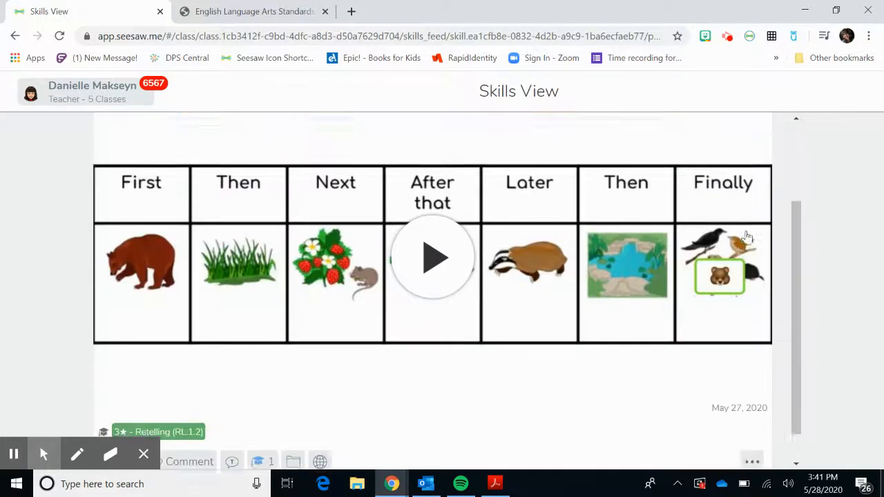
scroll(746, 237, "up", 2)
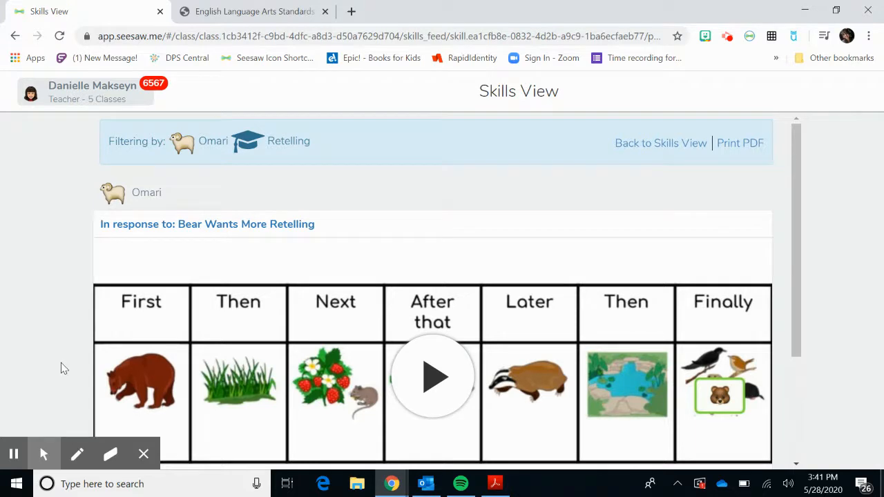
scroll(138, 377, "down", 3)
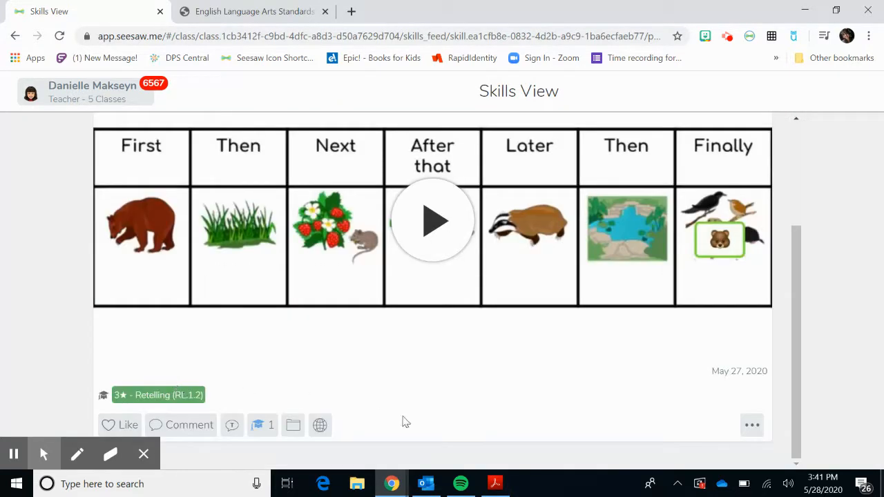
scroll(435, 430, "up", 3)
Return to the class skills grid and examine the Retelling entries down to the rated student.
left_click(635, 146)
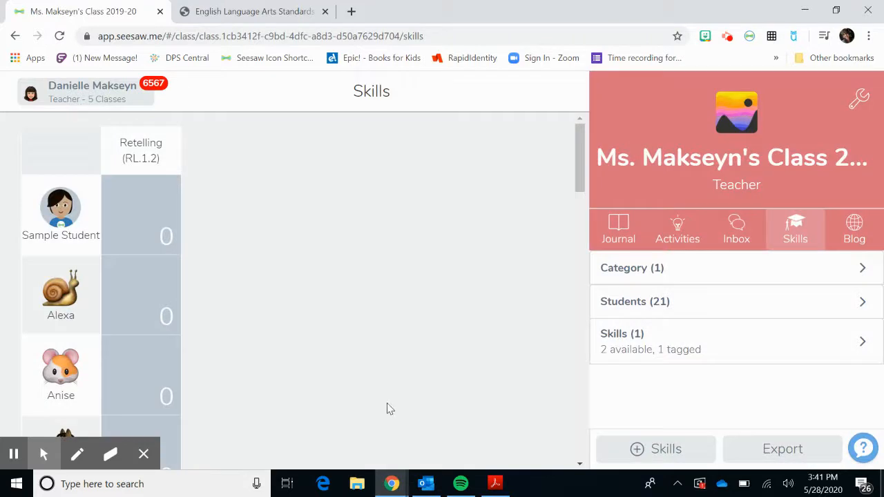
scroll(389, 409, "down", 10)
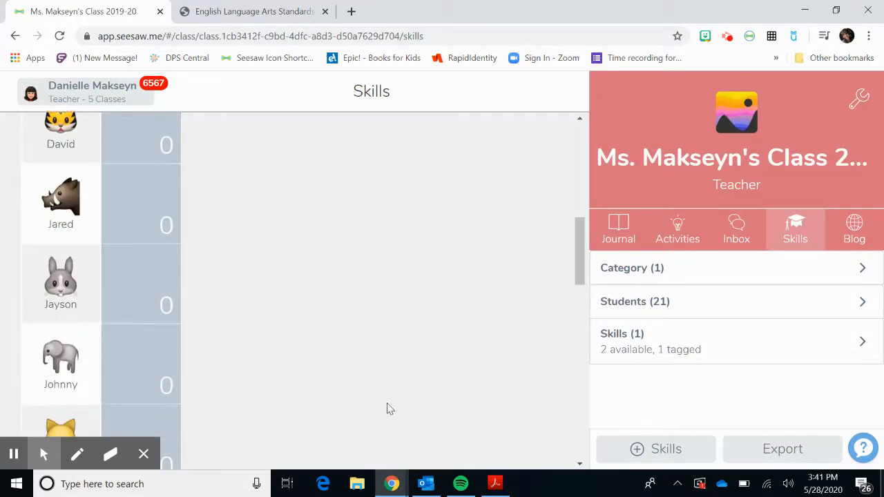
scroll(387, 409, "down", 10)
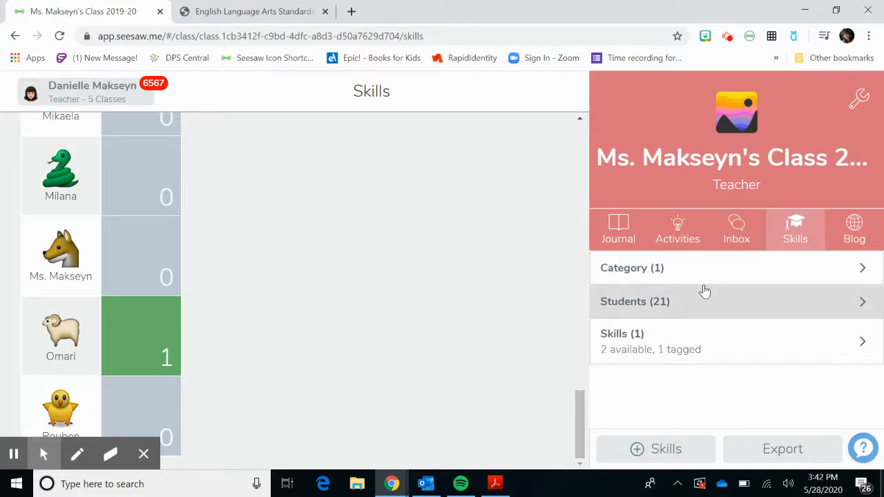
Open a blank new skill form from the class skills overview and close it without creating a skill.
left_click(788, 245)
left_click(690, 447)
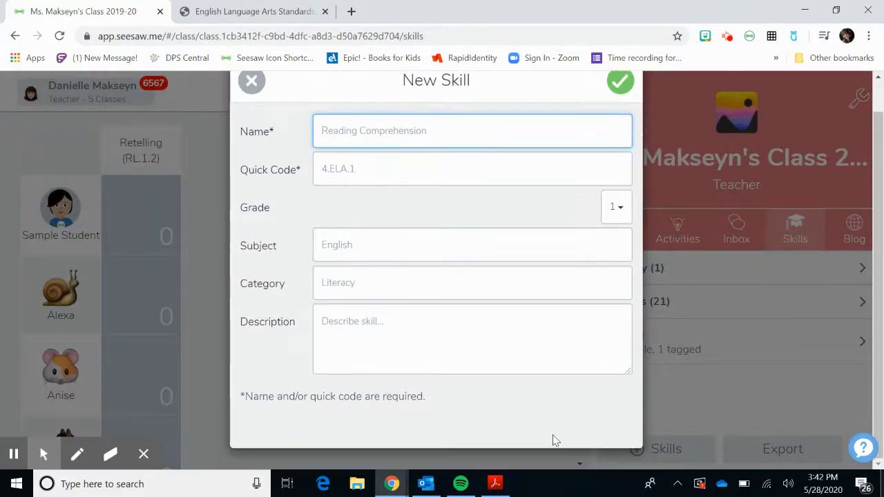
left_click(251, 114)
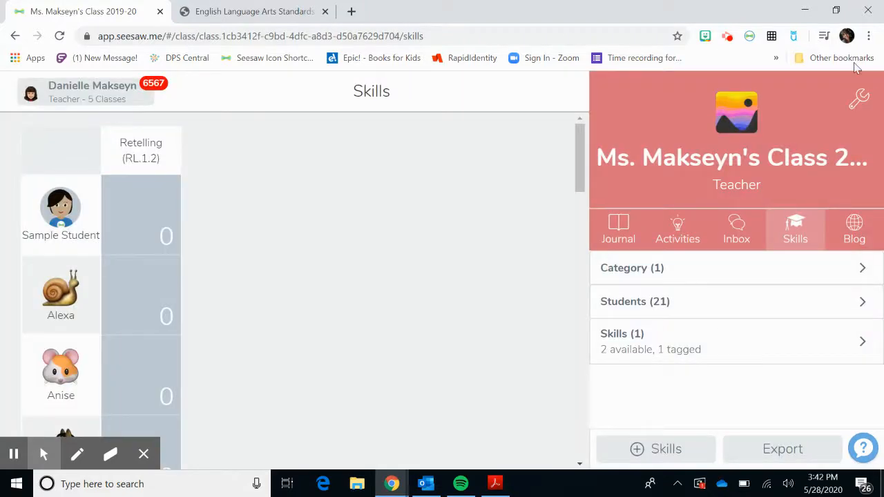
Open the class settings and check the star options offered for the Skills Rating Scale.
left_click(865, 105)
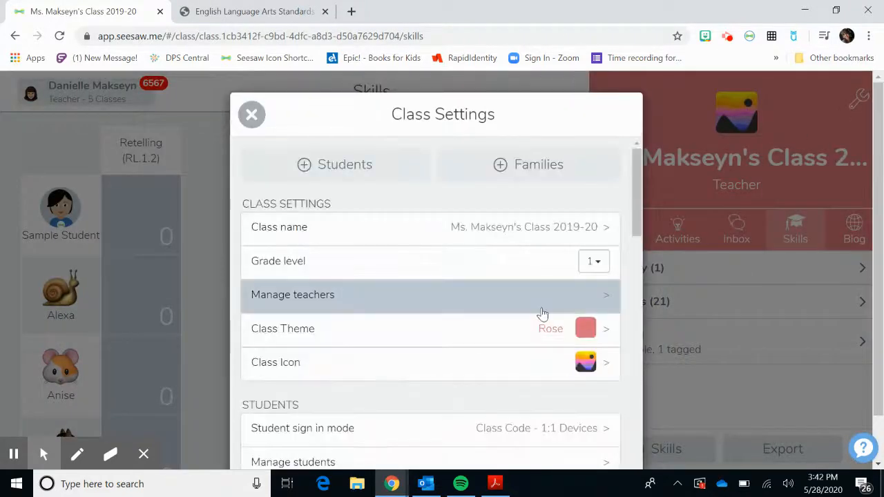
scroll(543, 313, "down", 6)
scroll(544, 315, "down", 6)
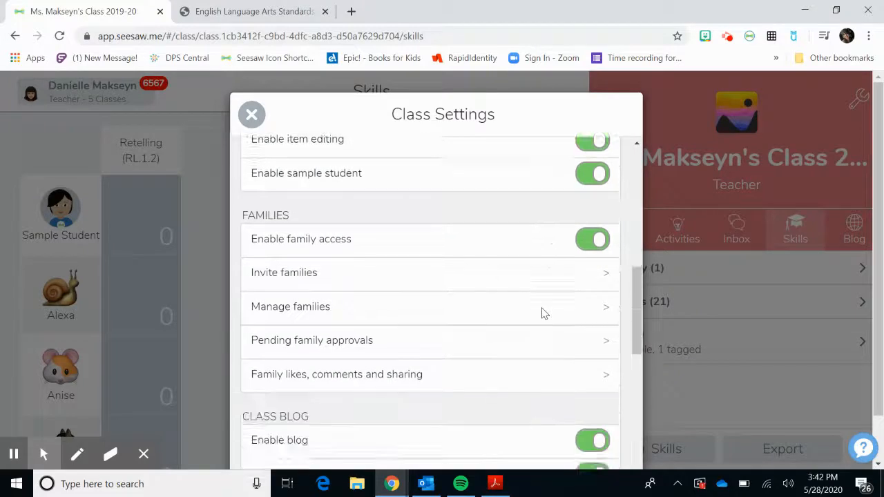
scroll(543, 314, "down", 3)
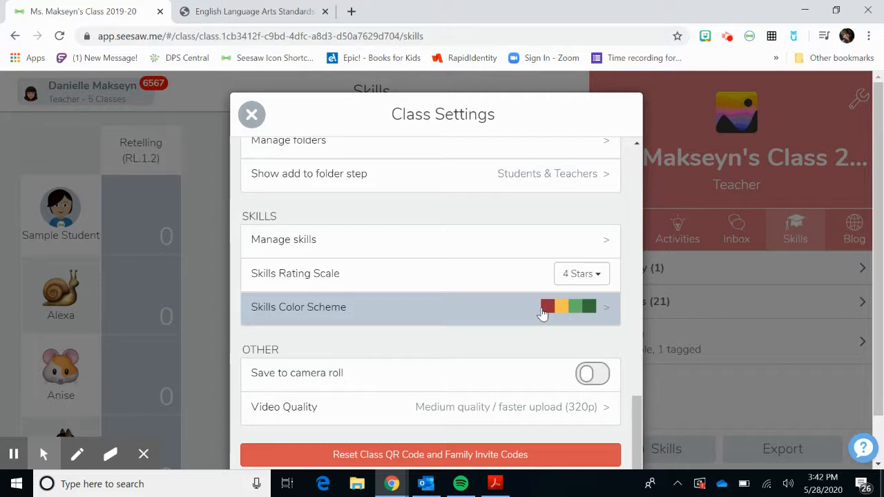
left_click(585, 276)
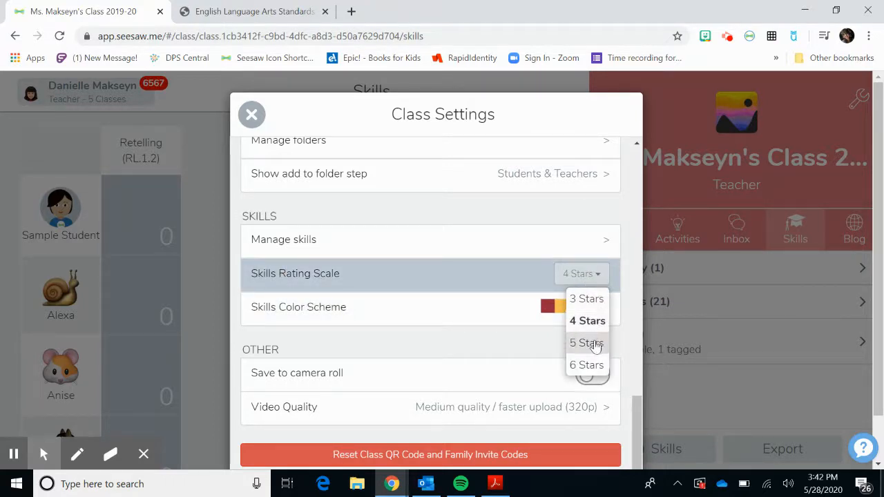
left_click(517, 332)
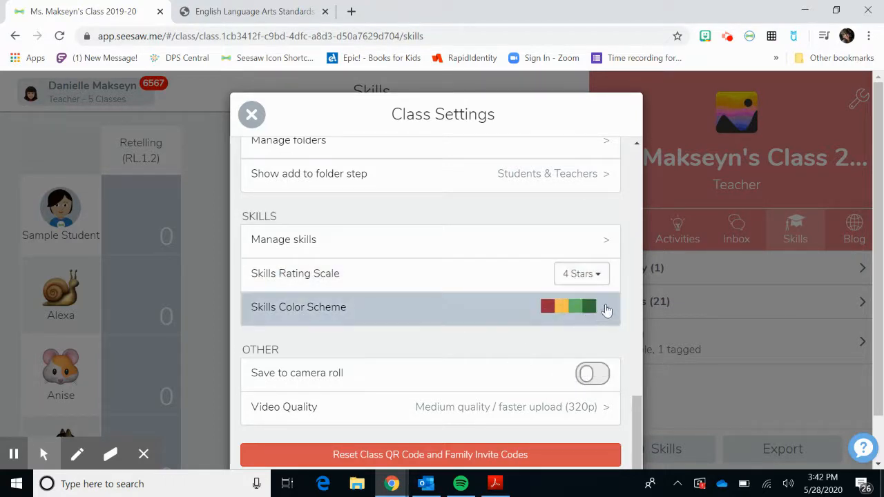
Set the Skills Color Scheme to the red, yellow, light green and dark green option and return to the class settings.
left_click(611, 313)
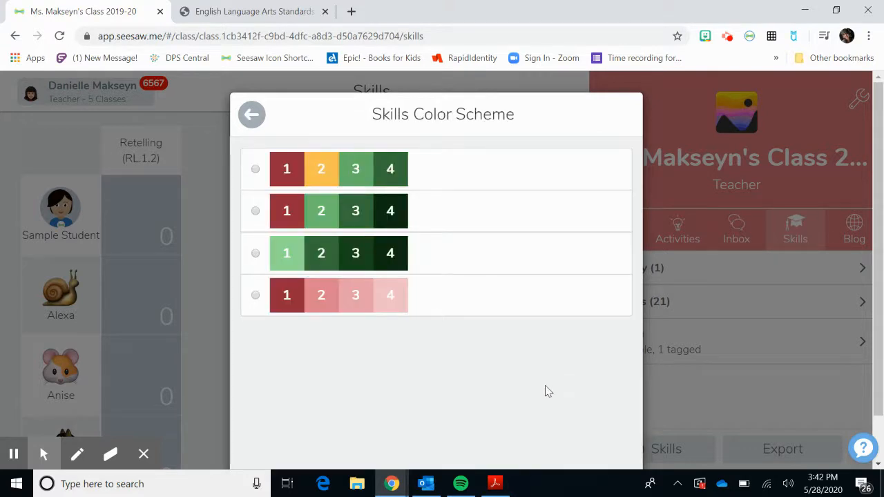
left_click(442, 377)
left_click_drag(456, 351, 406, 140)
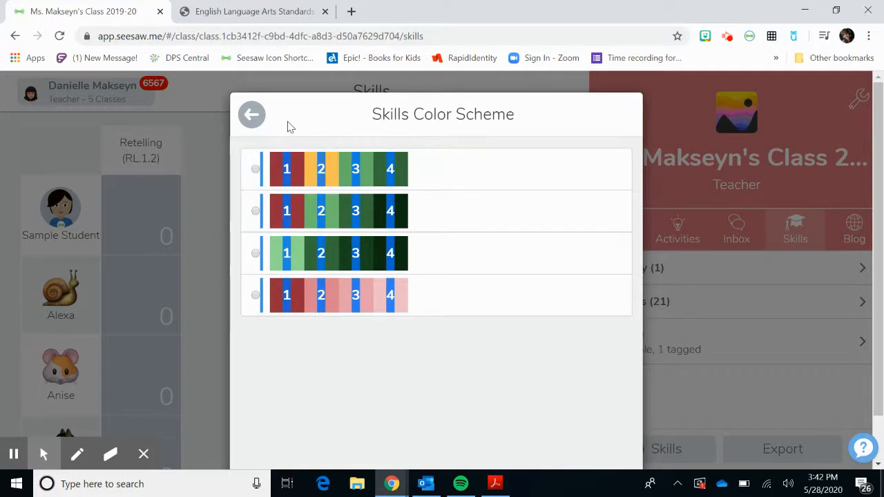
left_click(290, 123)
left_click(255, 170)
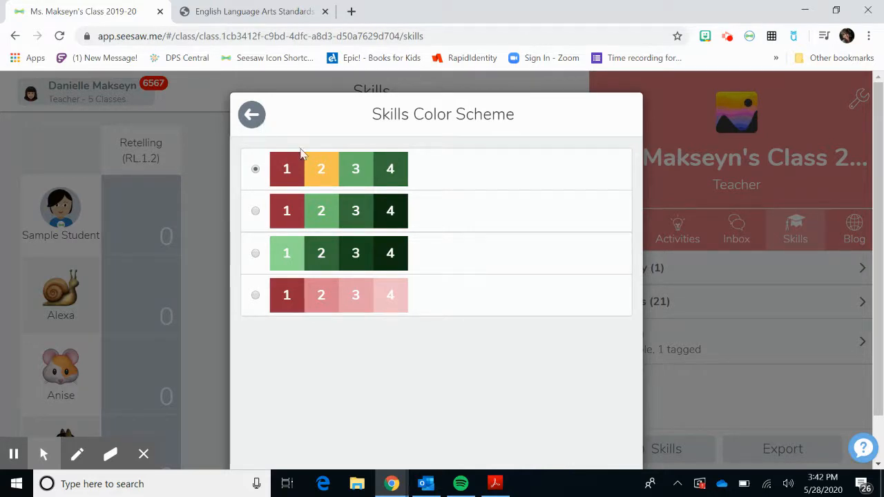
left_click(253, 116)
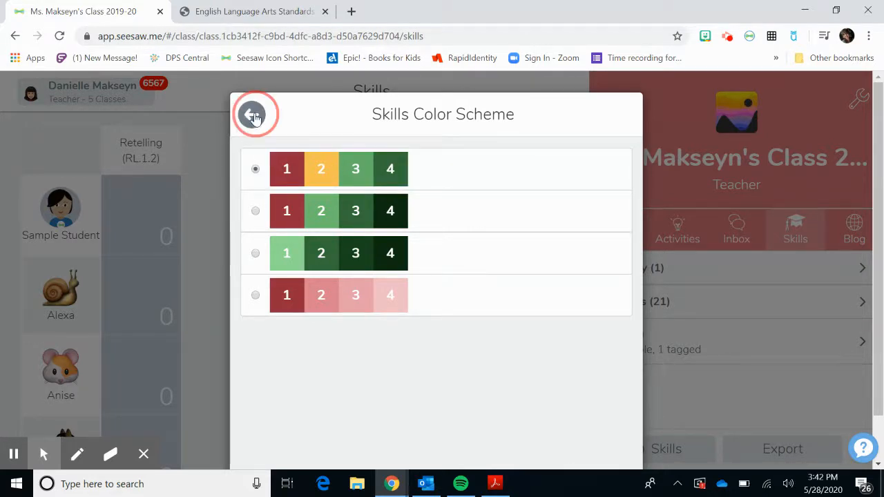
Review the active skills and the new skill option under Manage Skills, and close the class settings.
scroll(484, 383, "down", 4)
scroll(484, 383, "down", 10)
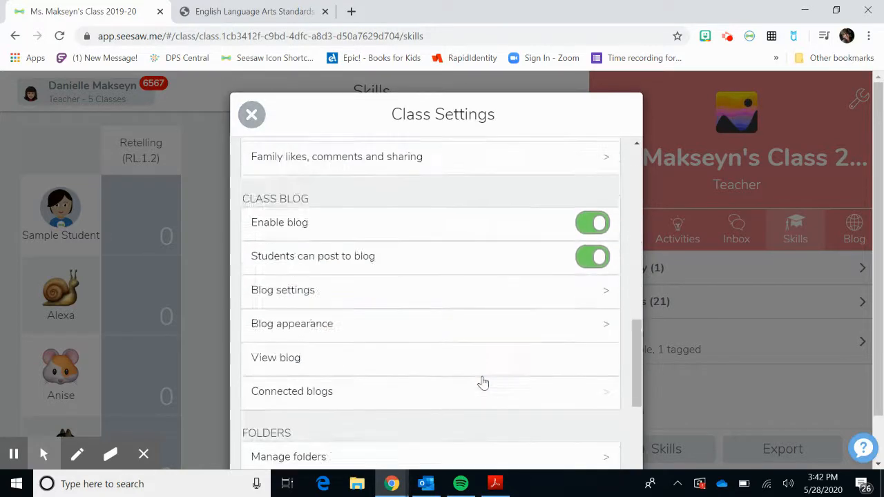
left_click(604, 257)
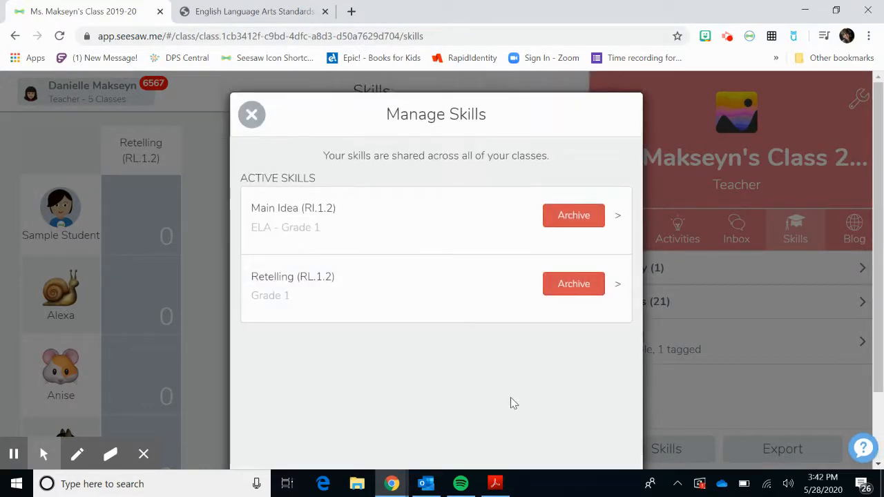
scroll(512, 403, "down", 2)
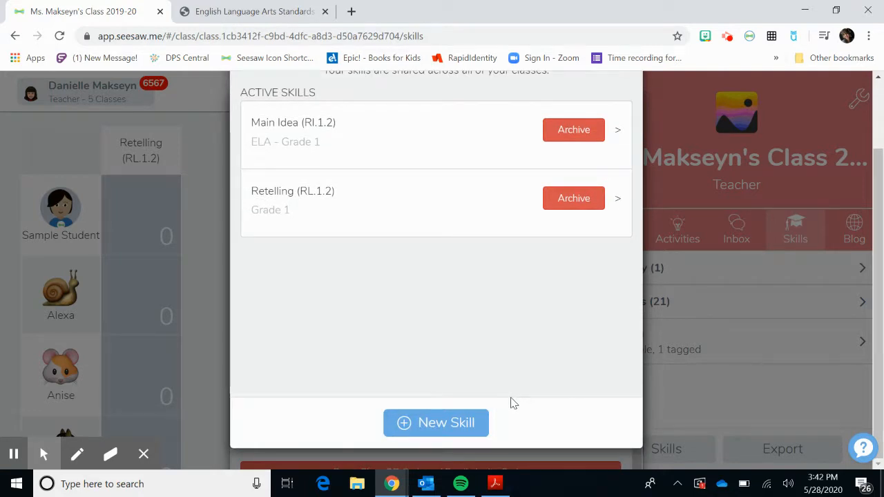
scroll(512, 403, "up", 2)
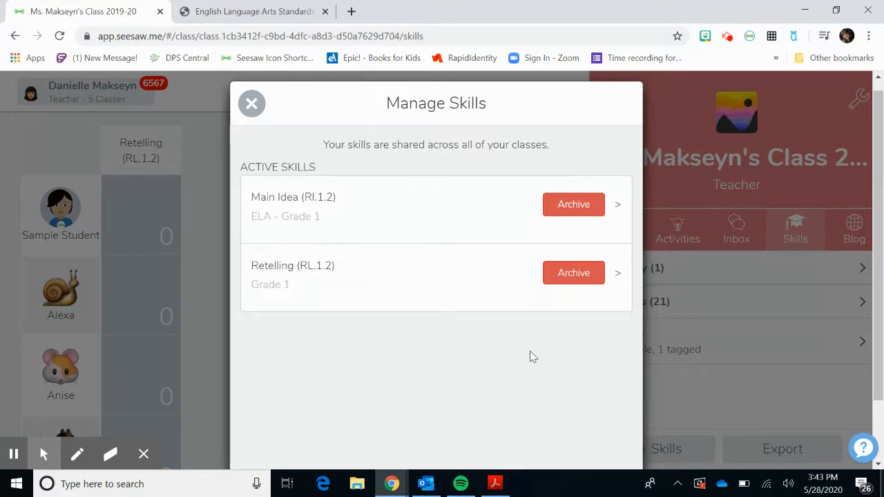
scroll(530, 356, "down", 1)
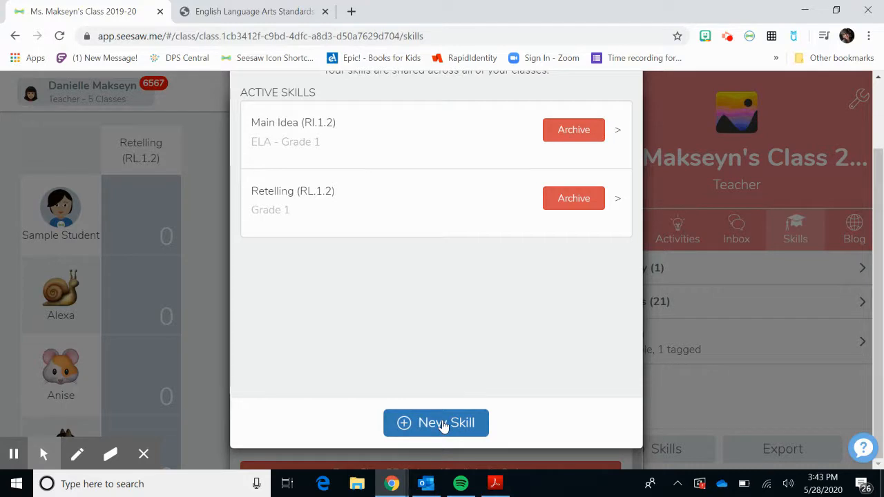
scroll(502, 351, "up", 1)
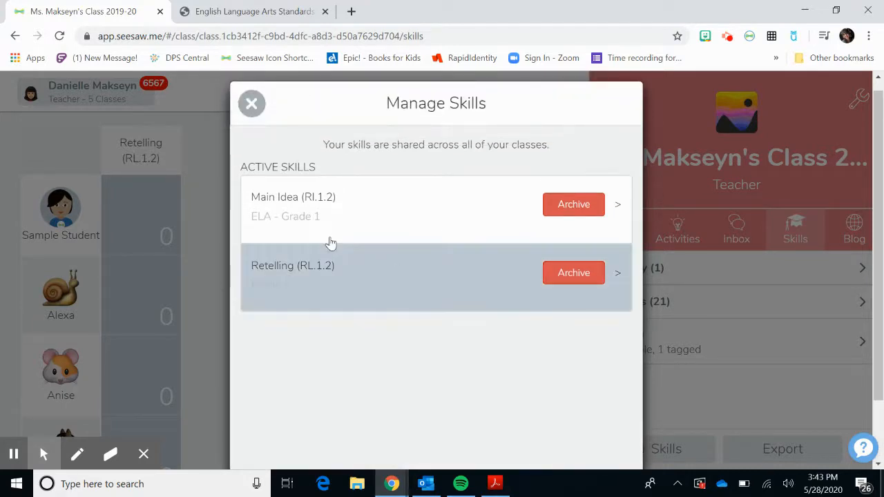
left_click(252, 105)
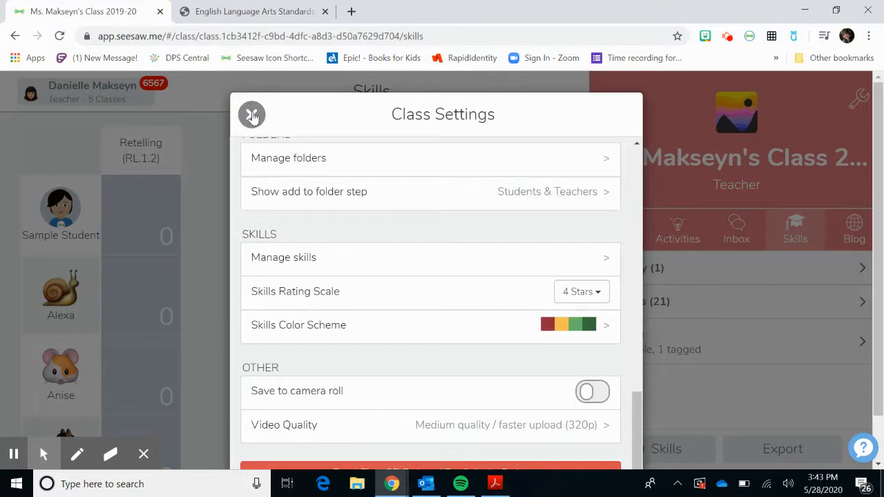
left_click(252, 114)
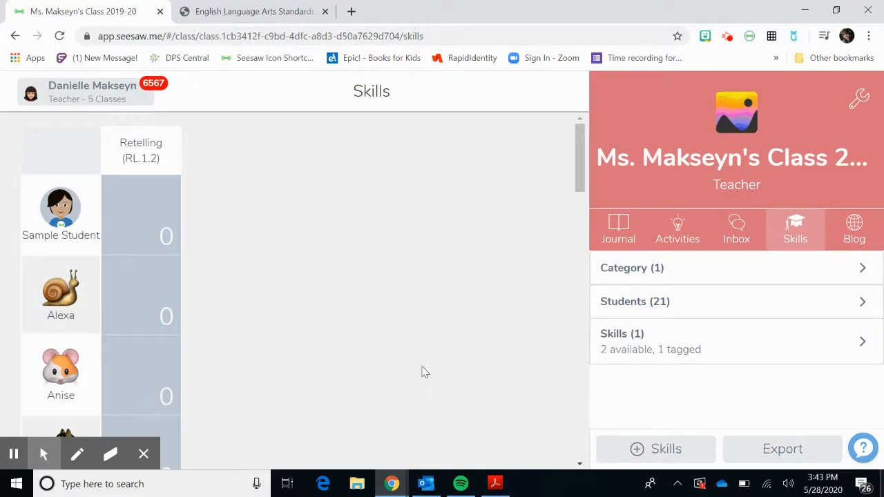
Examine the Retelling (RL.1.2) entries across the class skills grid from the sample student down to the last student.
scroll(425, 372, "down", 5)
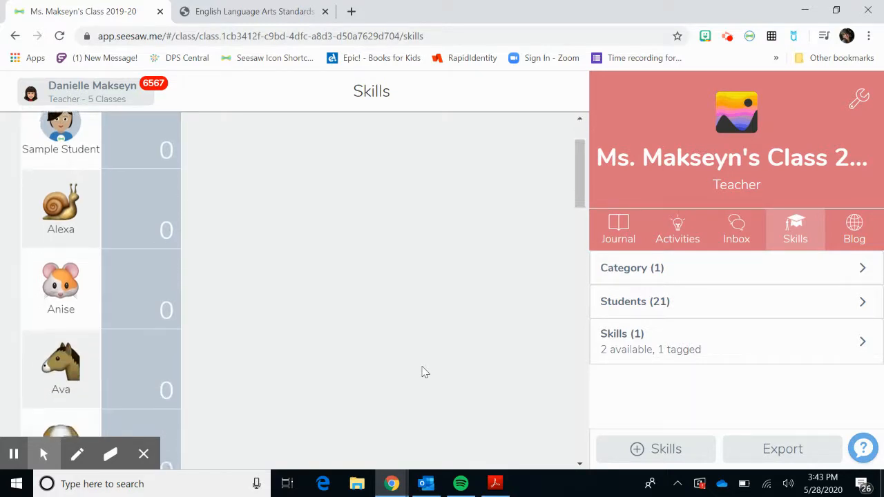
scroll(425, 373, "up", 5)
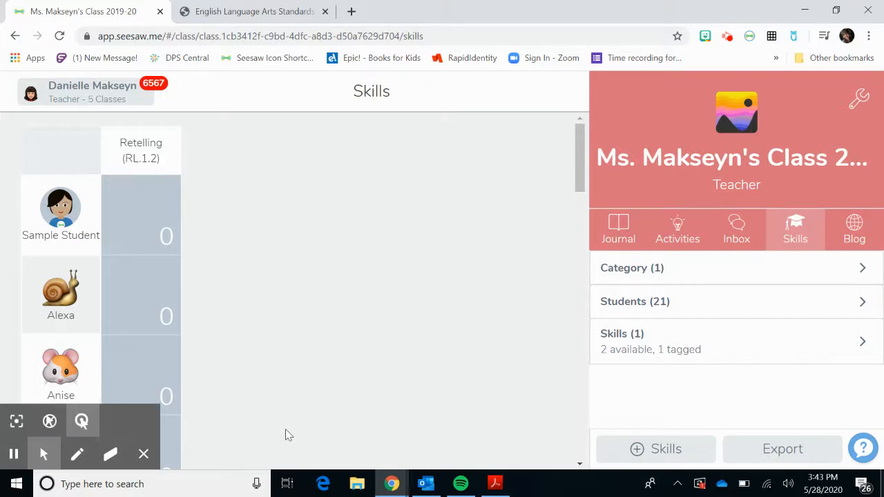
scroll(289, 435, "down", 1)
scroll(288, 435, "down", 6)
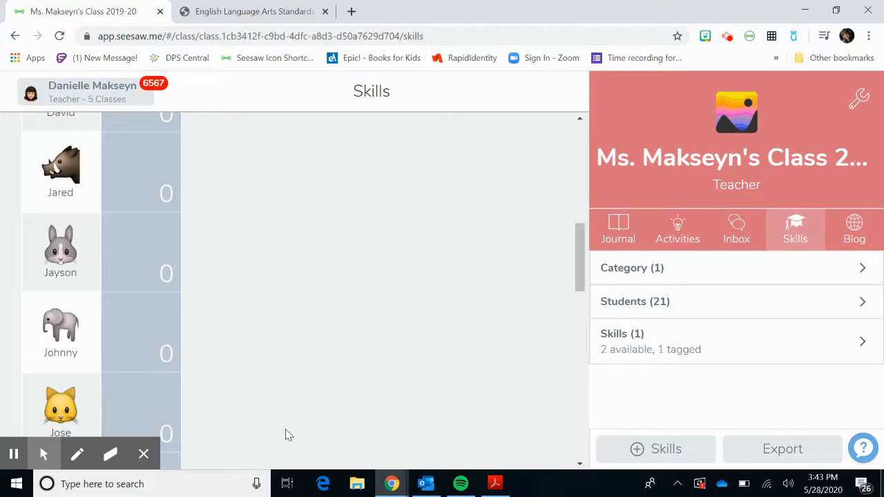
scroll(288, 435, "down", 10)
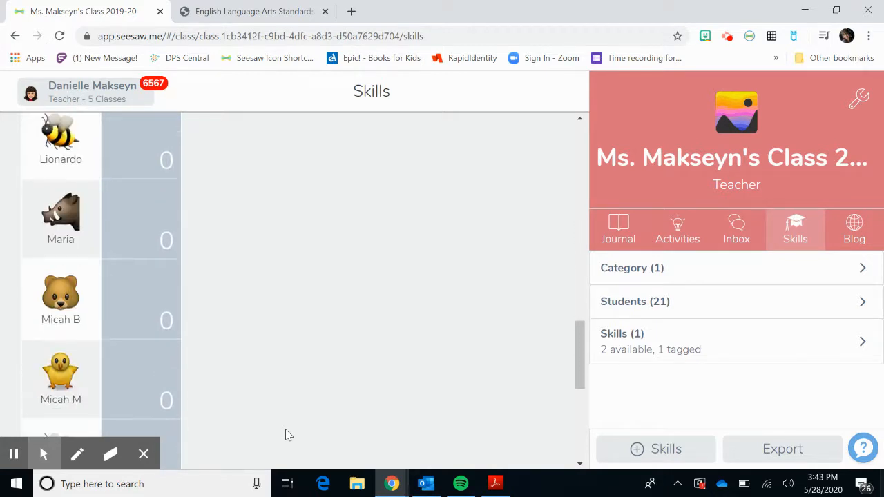
scroll(286, 431, "down", 2)
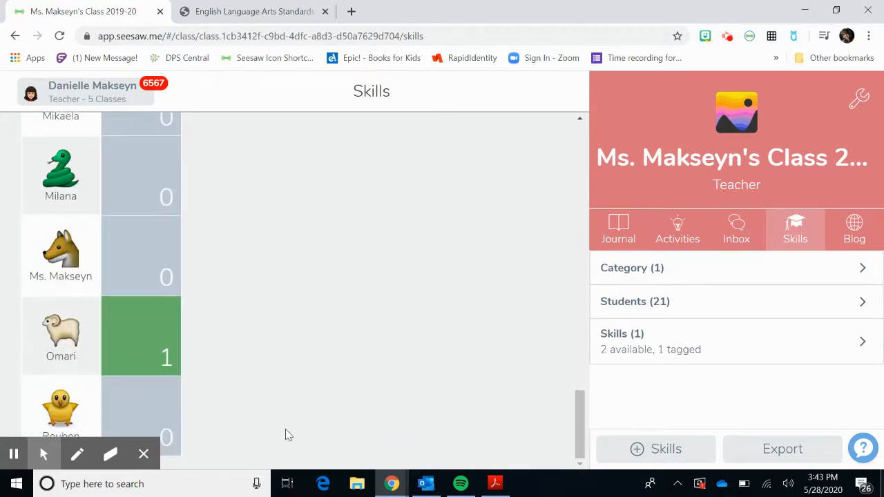